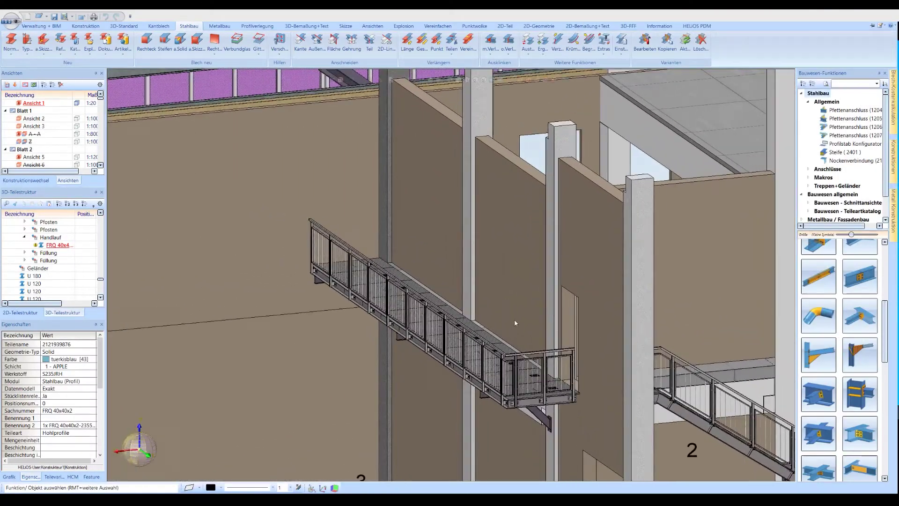
# Step: Start the stair configurator on the rectangular stairwell sketch beneath the landing, with exit height 1610 and exit landing length 1600
pyautogui.middleClick(464, 361)
pyautogui.click(614, 413)
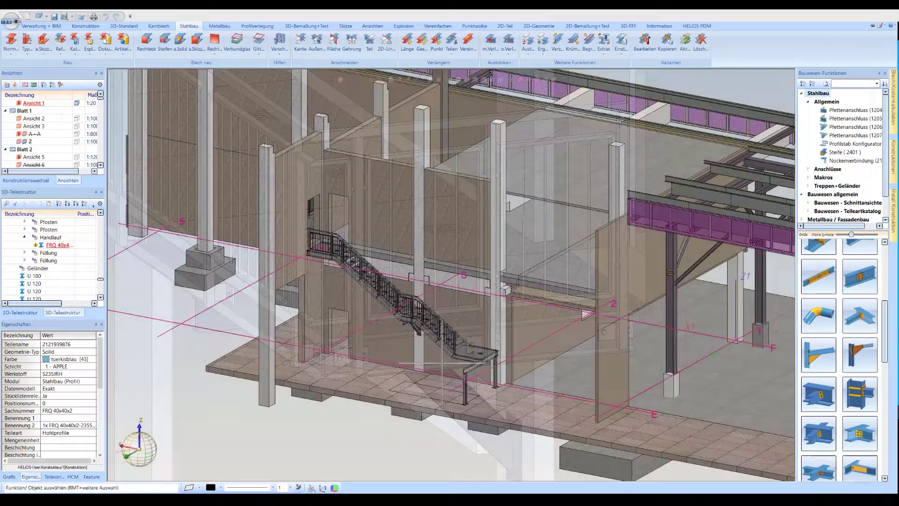
pyautogui.scroll(3, 441, 362)
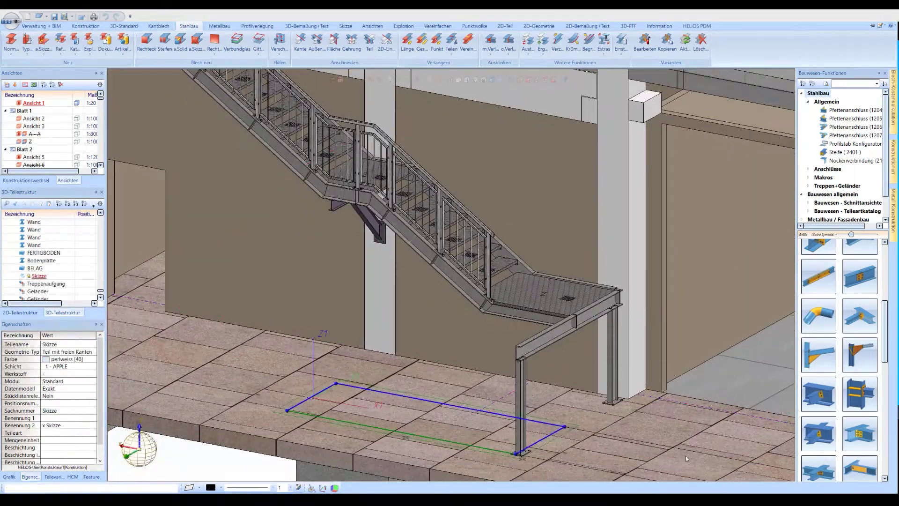
pyautogui.scroll(-5, 888, 477)
pyautogui.click(819, 421)
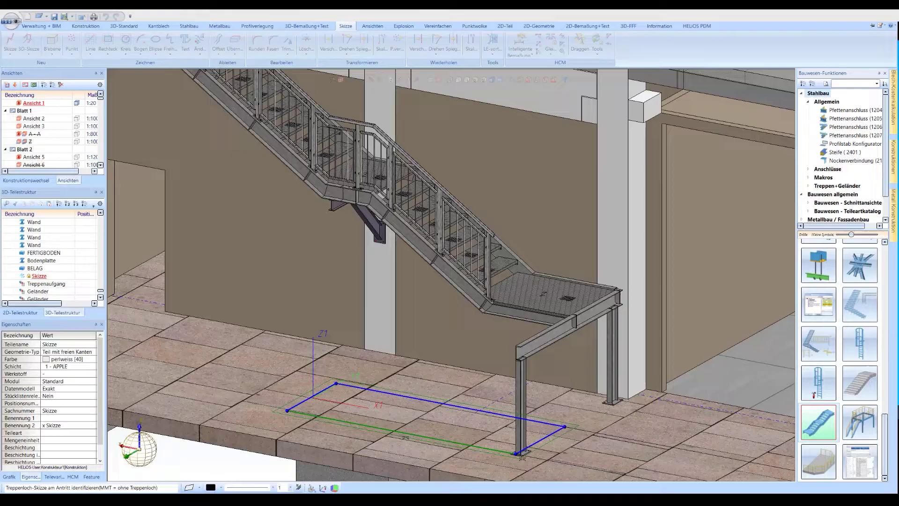
pyautogui.click(454, 342)
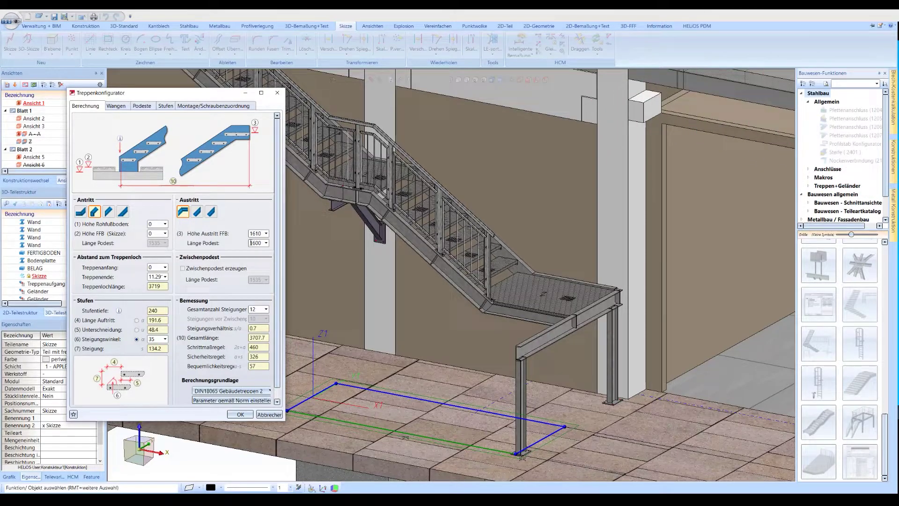
# Step: Define the stair with U 240 stringers in S235JR and grating landings, checking the stringer, landing and step settings
pyautogui.click(117, 107)
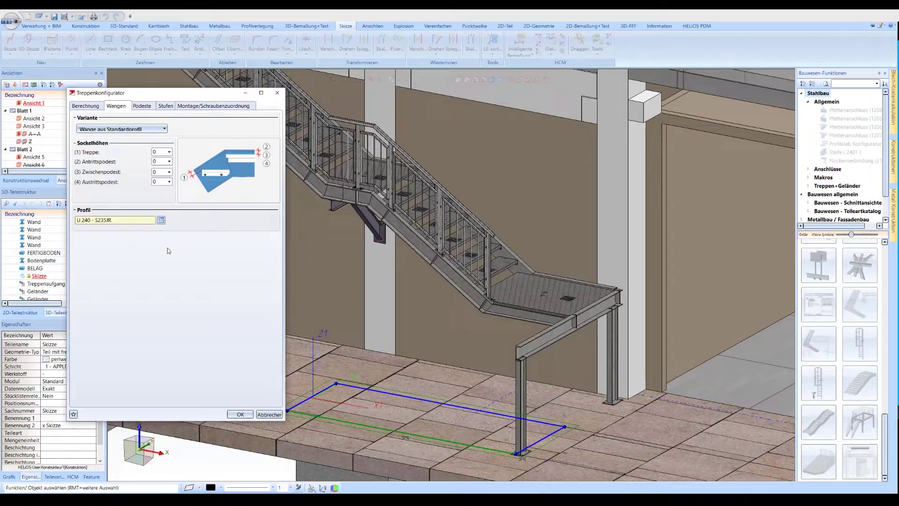
pyautogui.click(160, 220)
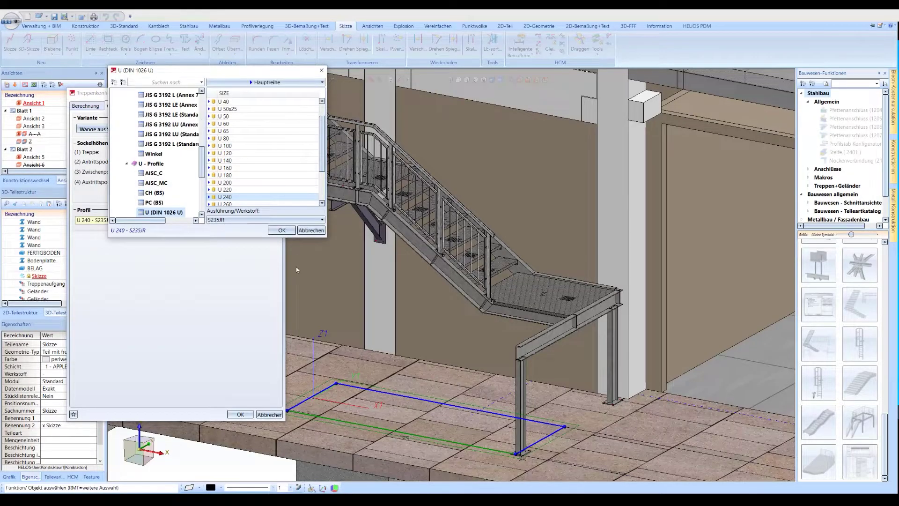
pyautogui.click(281, 230)
pyautogui.click(142, 105)
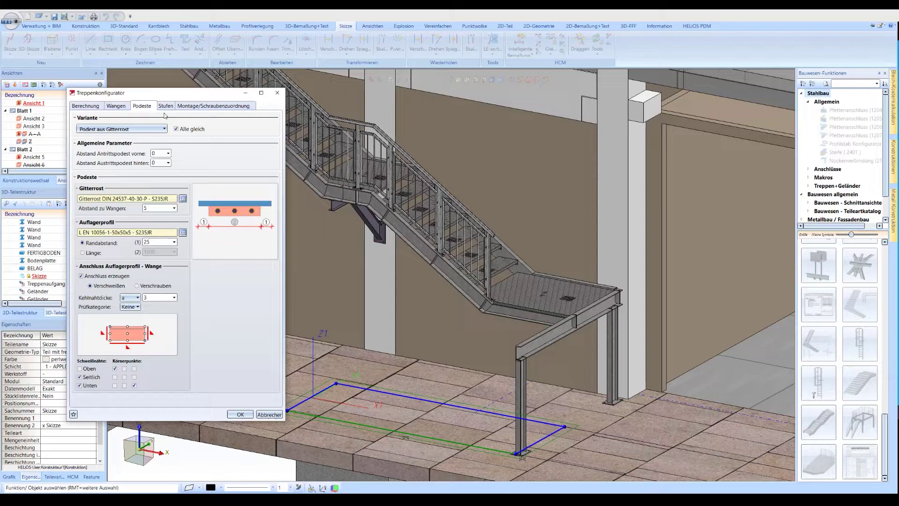
pyautogui.click(173, 109)
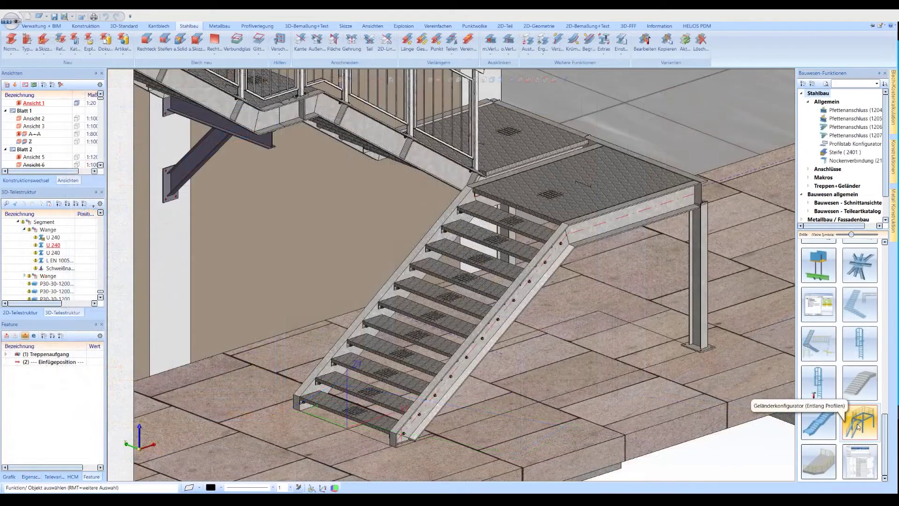
# Step: Configure a railing along the stair and landing edge, trying the side post connection before choosing Pfostenanschluss oben
pyautogui.click(858, 425)
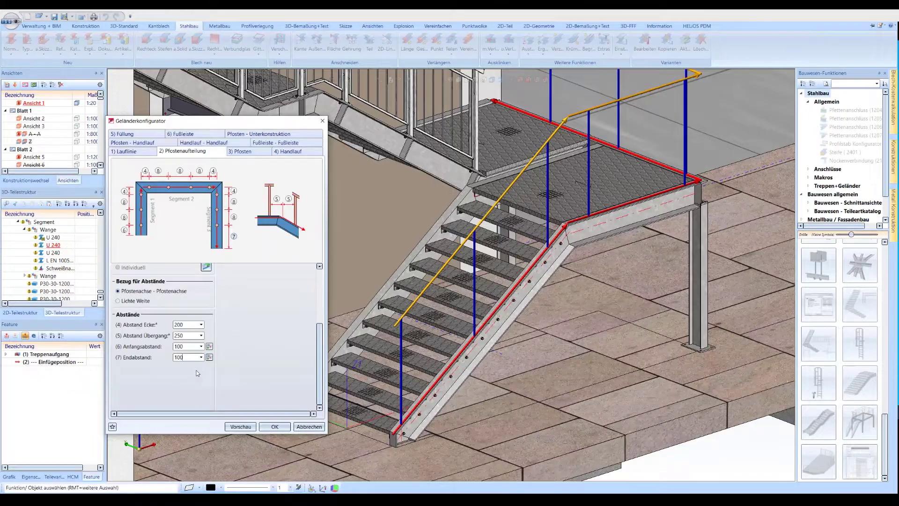
pyautogui.click(250, 134)
pyautogui.click(206, 172)
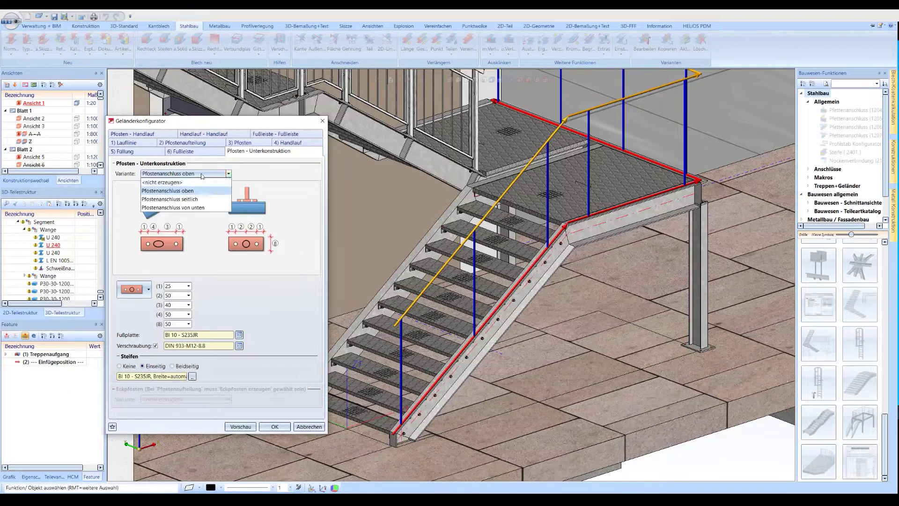
pyautogui.click(189, 200)
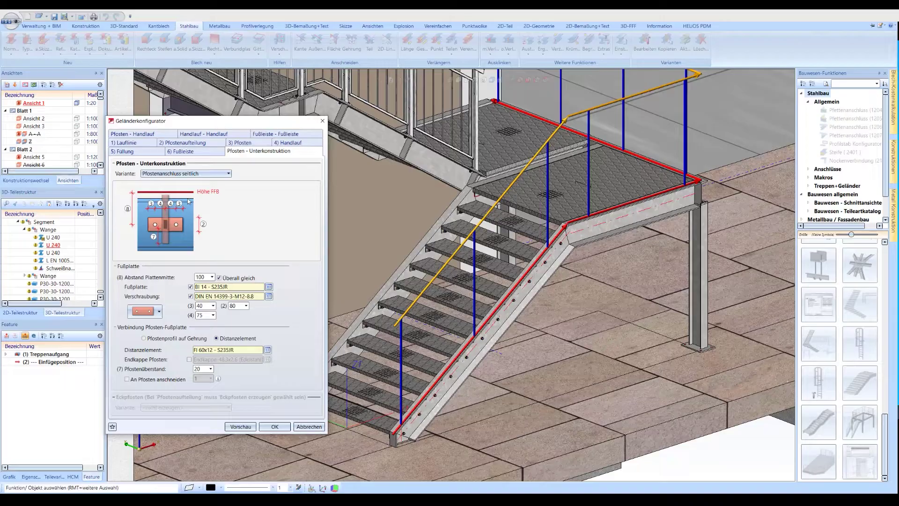
pyautogui.click(201, 174)
pyautogui.click(192, 193)
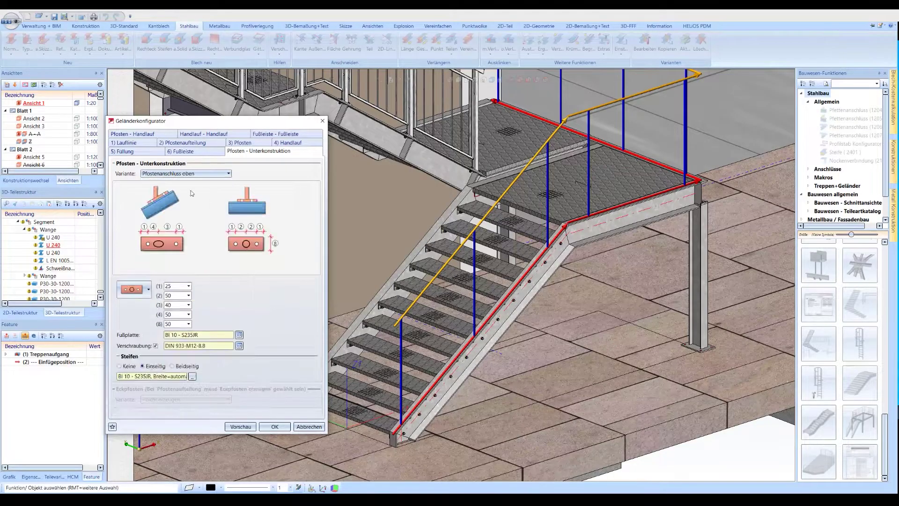
# Step: Try the infill variant Füllung mit Glaselement for the railing
pyautogui.click(151, 152)
pyautogui.click(157, 177)
pyautogui.click(176, 193)
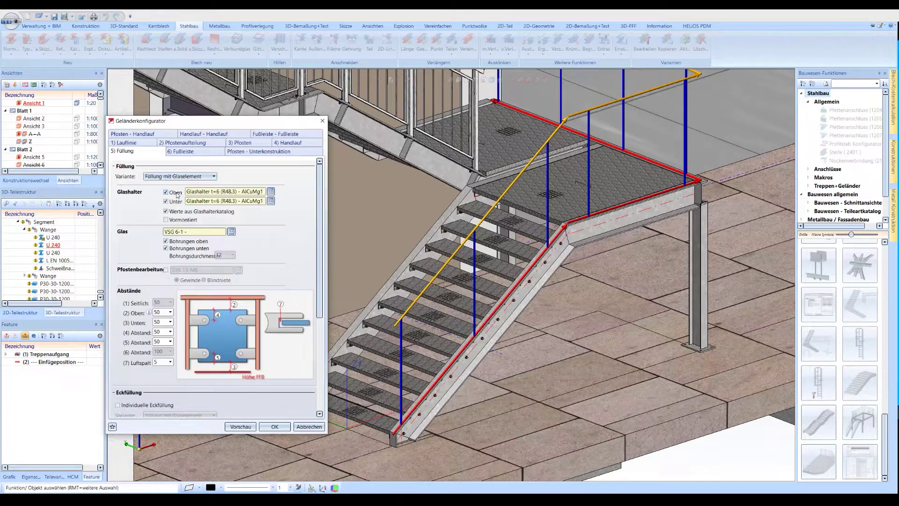
# Step: Edit the short landing railing's individual post distribution, setting the Segment 2 distances to about 271.47 and 1299.97
pyautogui.scroll(-3, 178, 239)
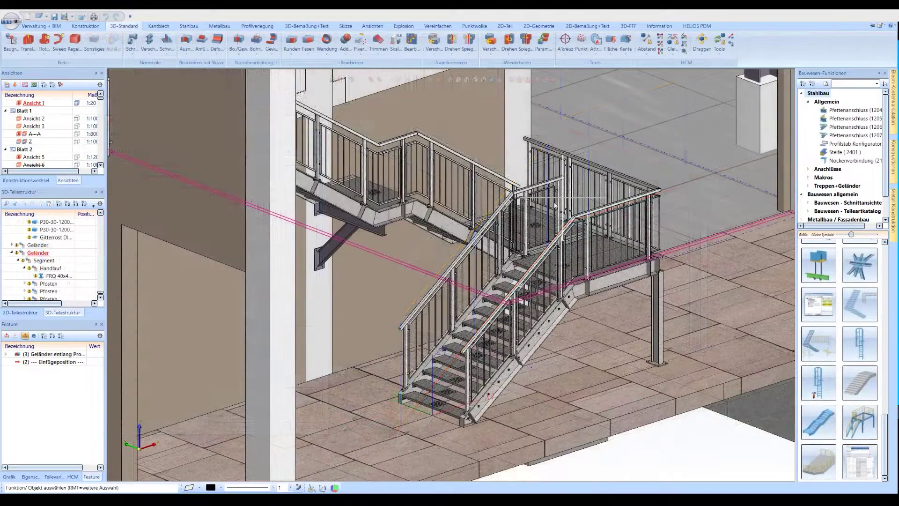
pyautogui.scroll(2, 492, 261)
pyautogui.scroll(5, 492, 261)
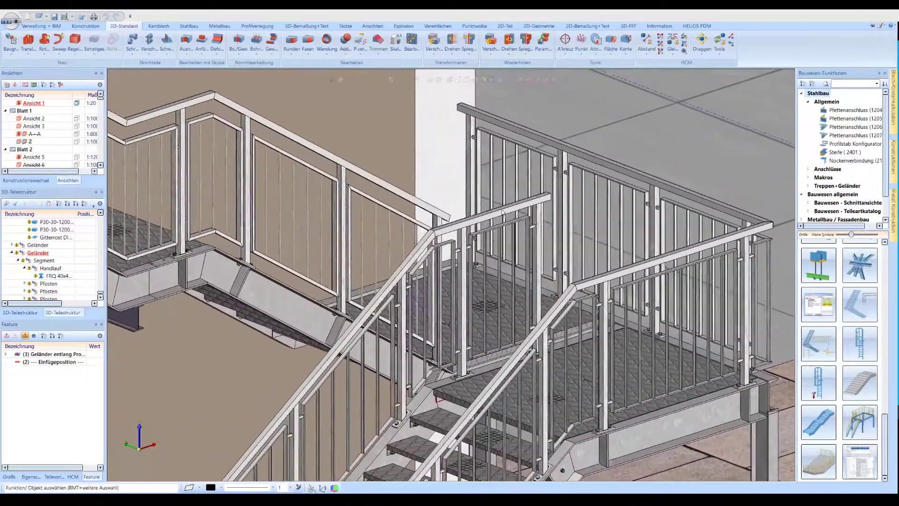
pyautogui.click(503, 212)
pyautogui.doubleClick(54, 354)
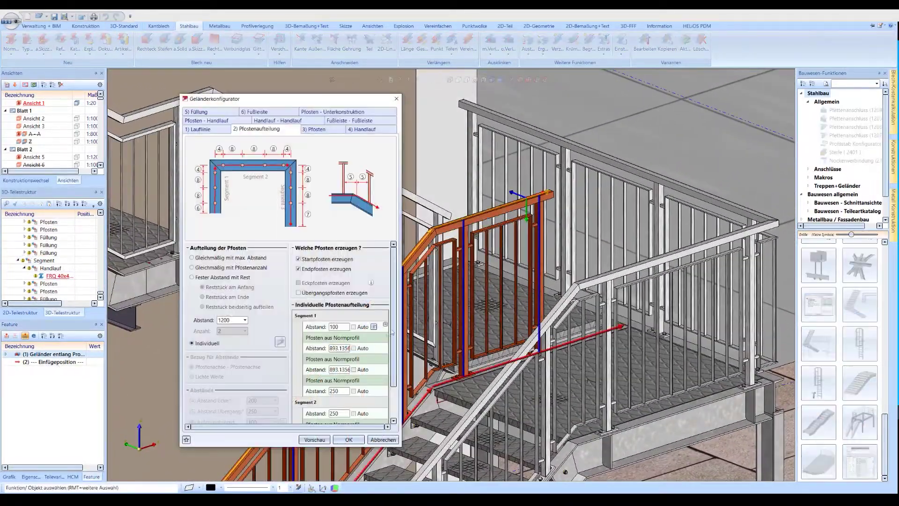
pyautogui.scroll(-1, 395, 331)
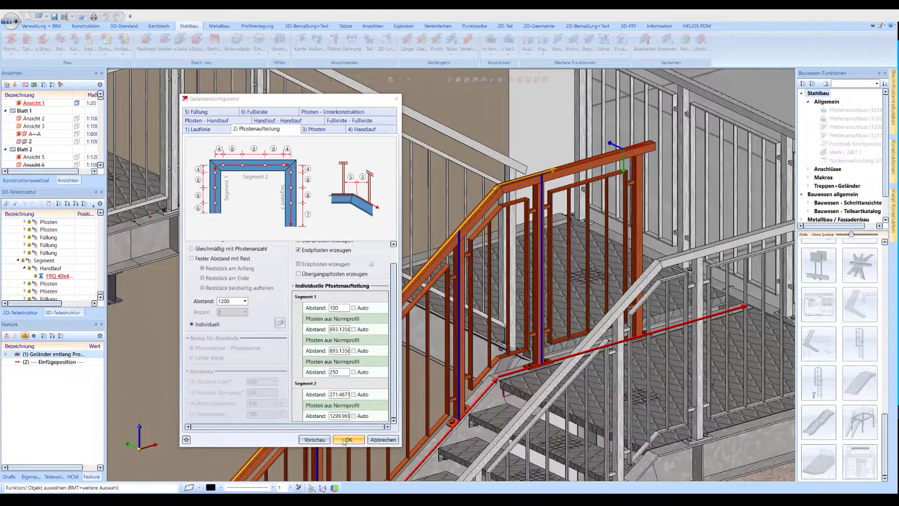
pyautogui.click(349, 439)
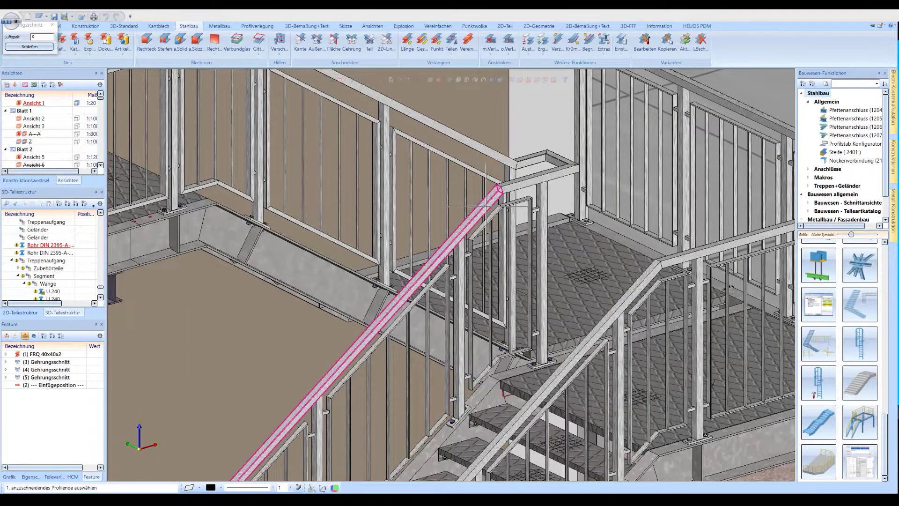
# Step: Create a spiral stair at the building corner with outer diameter 2000, storey height 3350, 15 steps and an exit landing at wall distance 500
pyautogui.scroll(-10, 486, 206)
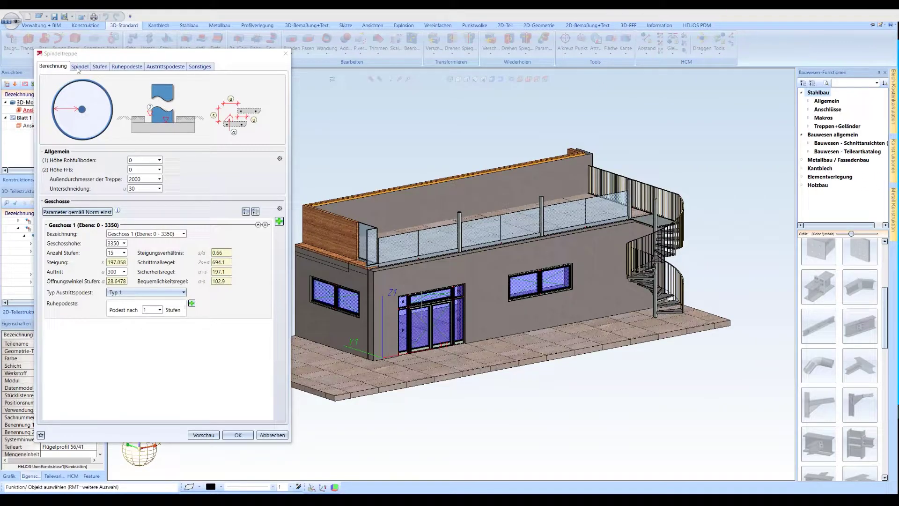
pyautogui.click(165, 66)
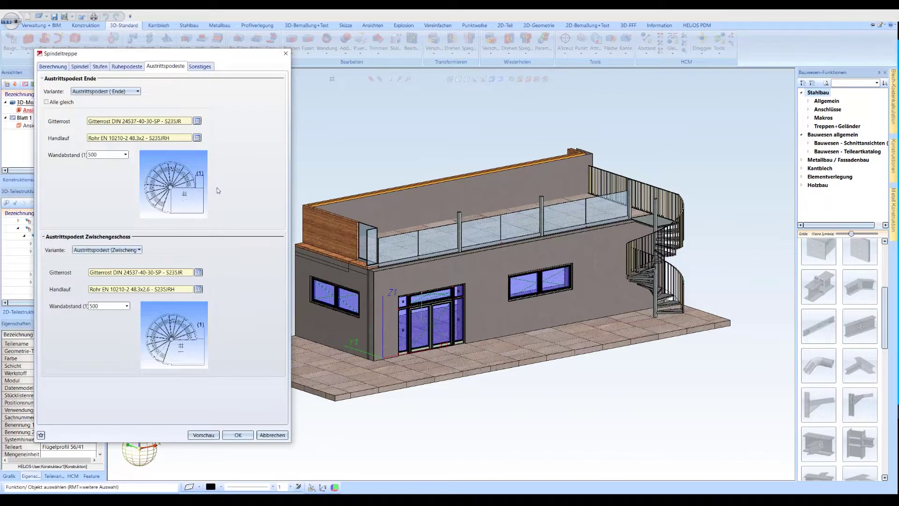
pyautogui.click(238, 435)
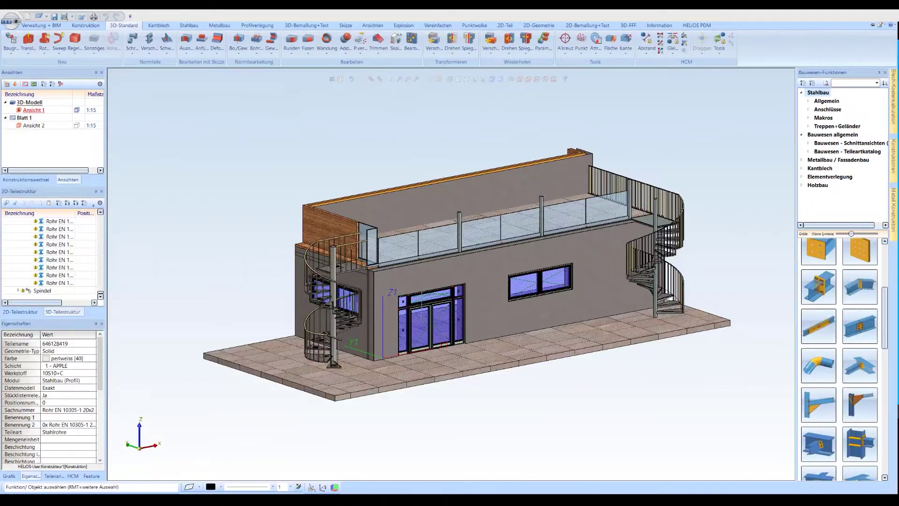
# Step: Reopen the corner spiral stair's parameters and apply spindle variant Spindel ISD (KRA) and step variant Stufe ISD_01
pyautogui.scroll(5, 337, 311)
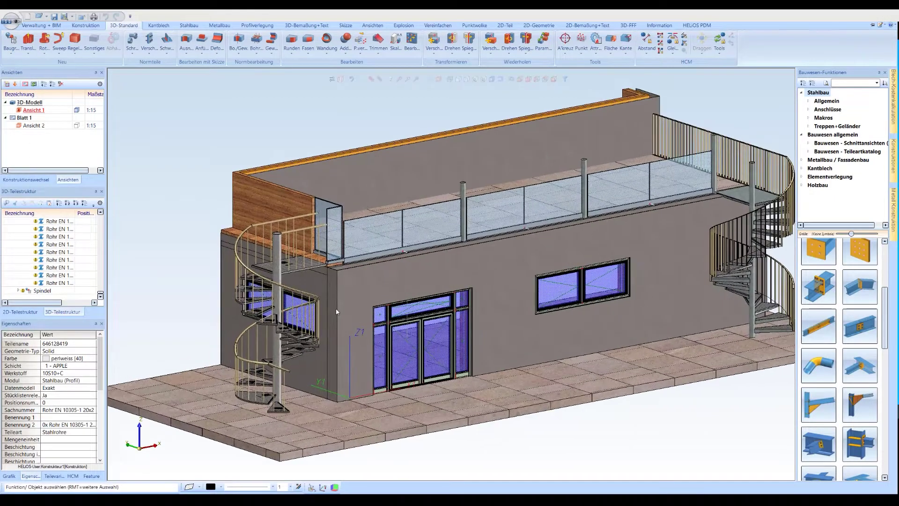
pyautogui.moveTo(336, 311); pyautogui.dragTo(495, 311, button='middle')
pyautogui.scroll(2, 495, 311)
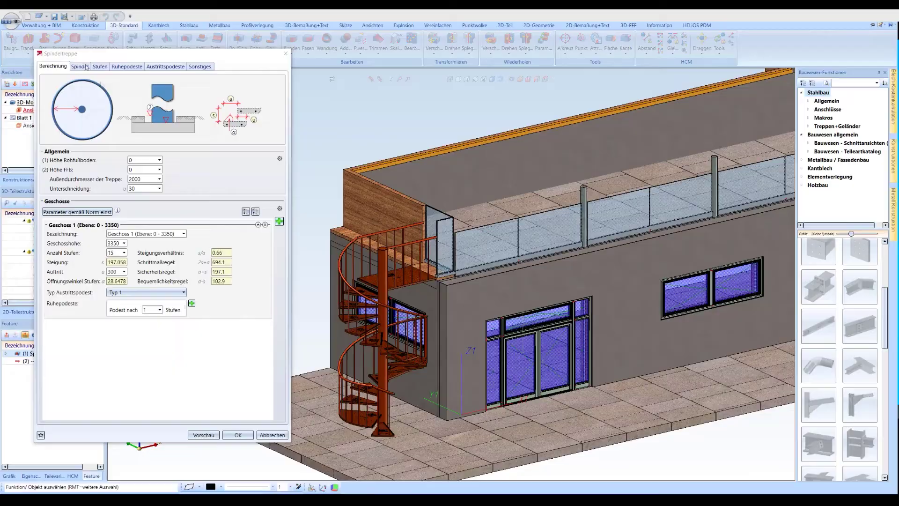
pyautogui.click(79, 66)
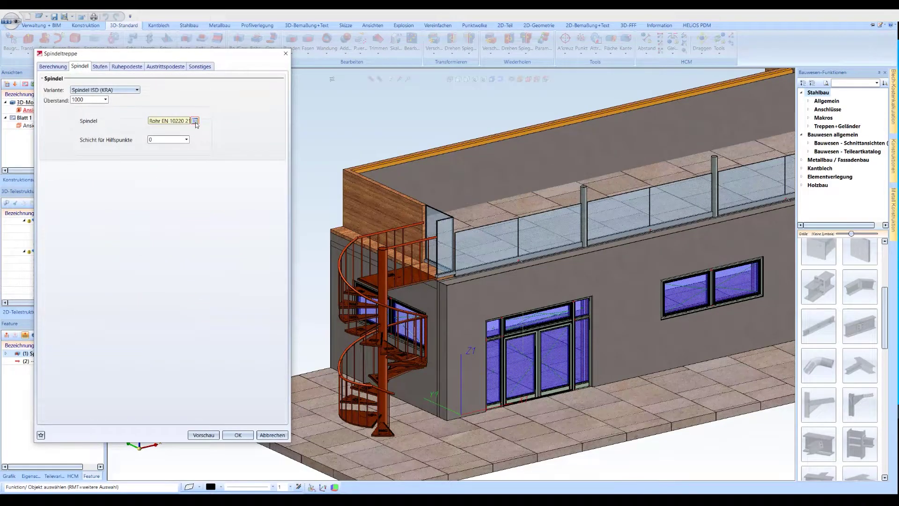
pyautogui.click(195, 121)
pyautogui.click(282, 230)
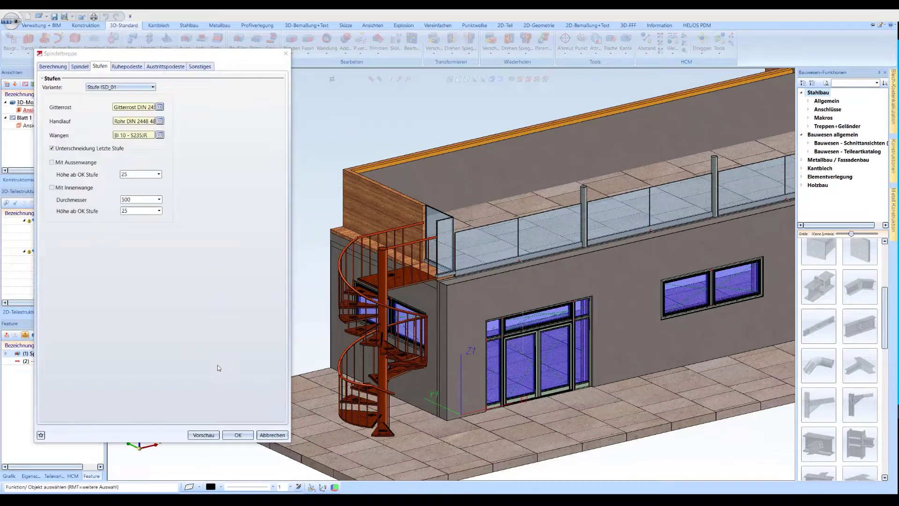
pyautogui.click(238, 435)
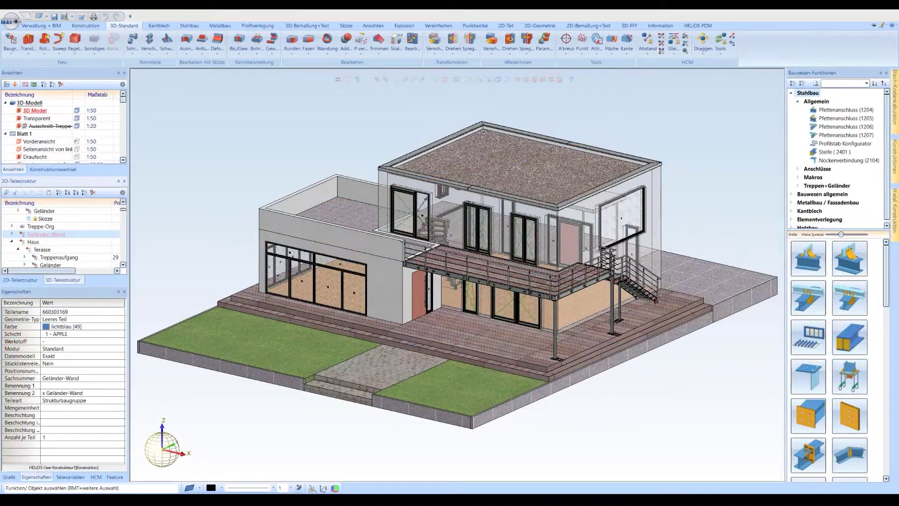
# Step: Build a winding 2-Holm-Treppe from the stairwell sketch with exit height 2780 and DIN EN 10210 hollow-section stringers, previewing it first
pyautogui.moveTo(659, 401); pyautogui.dragTo(679, 363, button='middle')
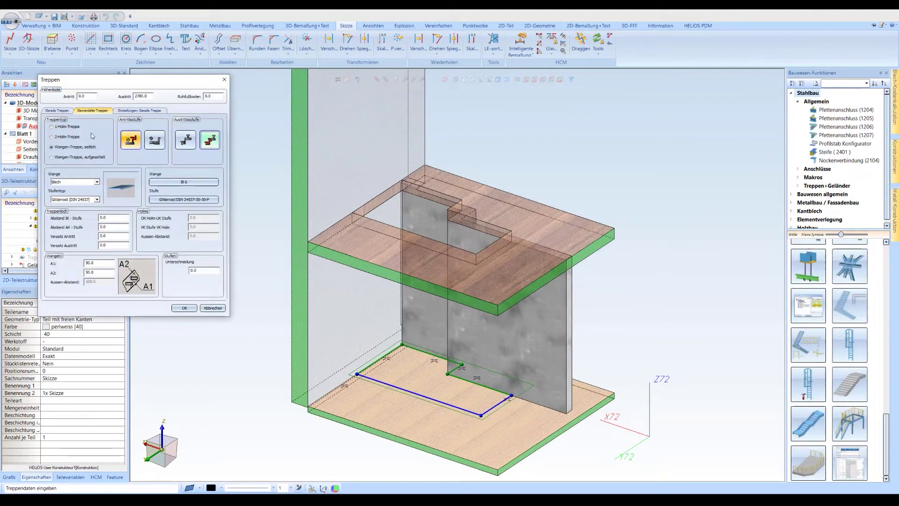
pyautogui.click(54, 138)
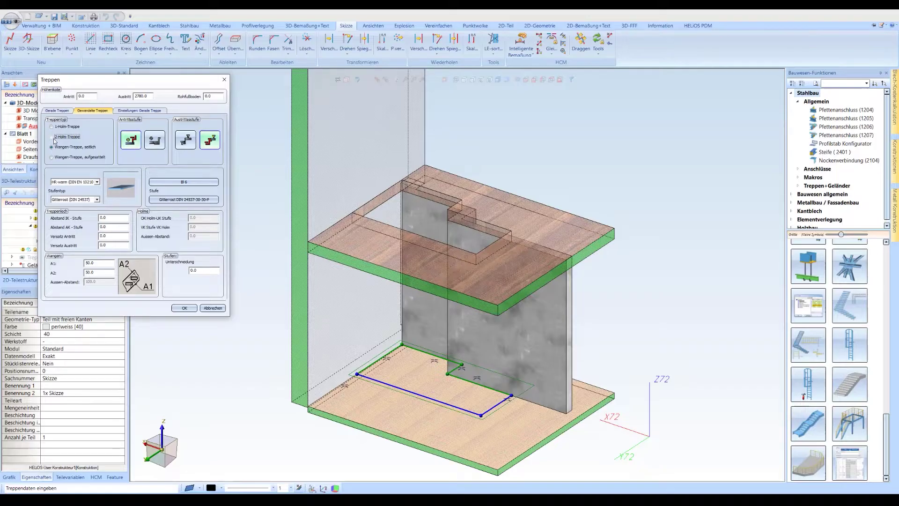
pyautogui.click(184, 308)
pyautogui.click(186, 307)
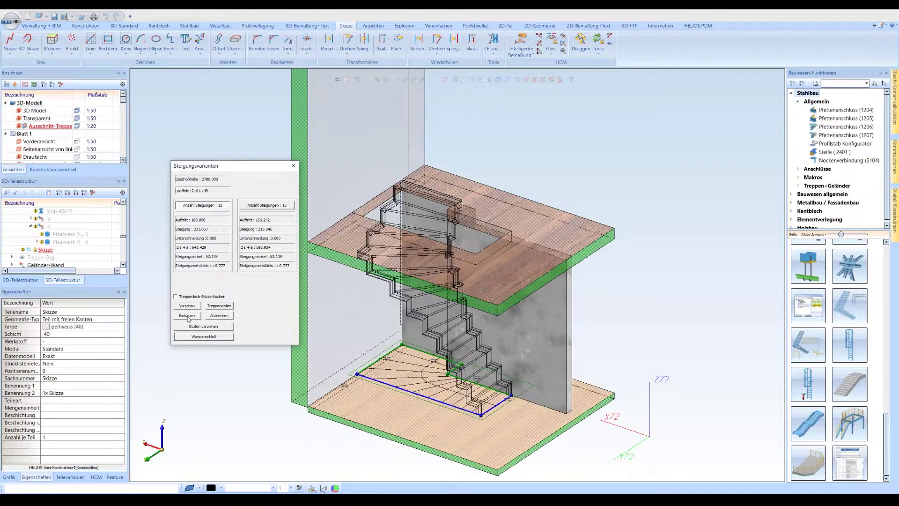
pyautogui.click(187, 316)
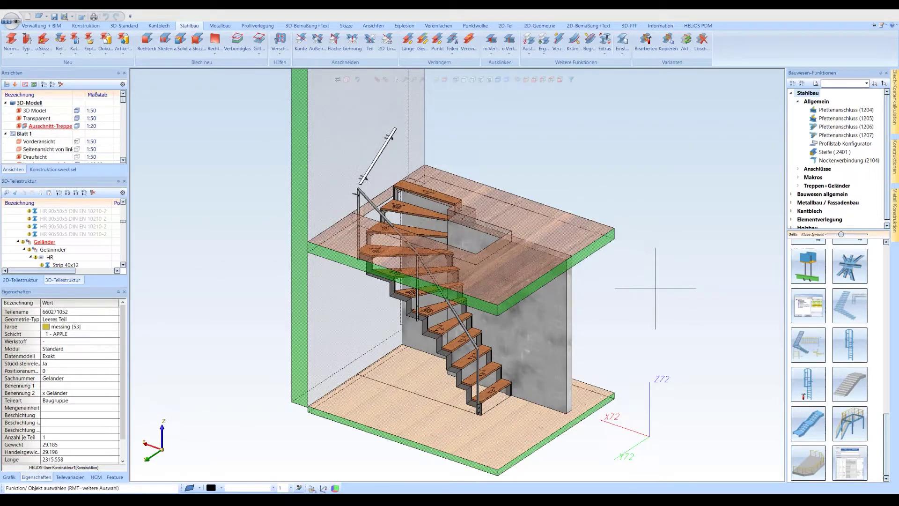
pyautogui.scroll(3, 656, 288)
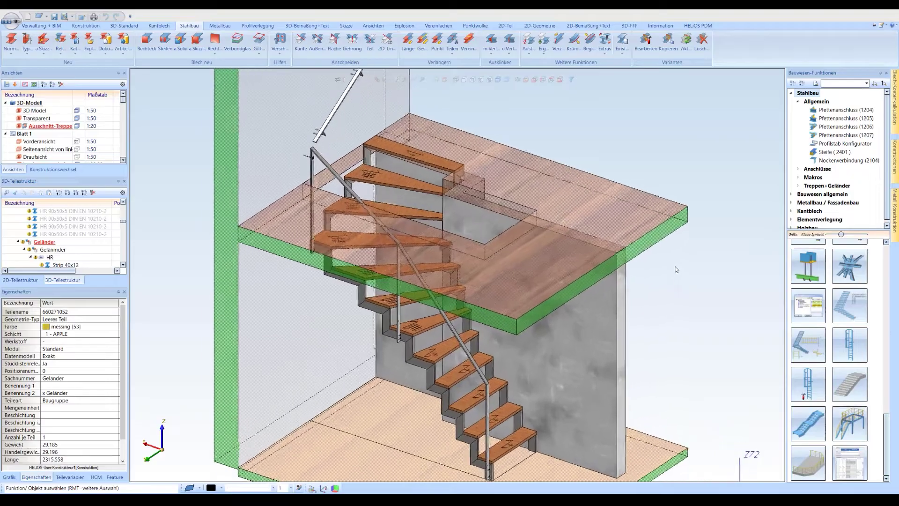
pyautogui.scroll(-2, 676, 269)
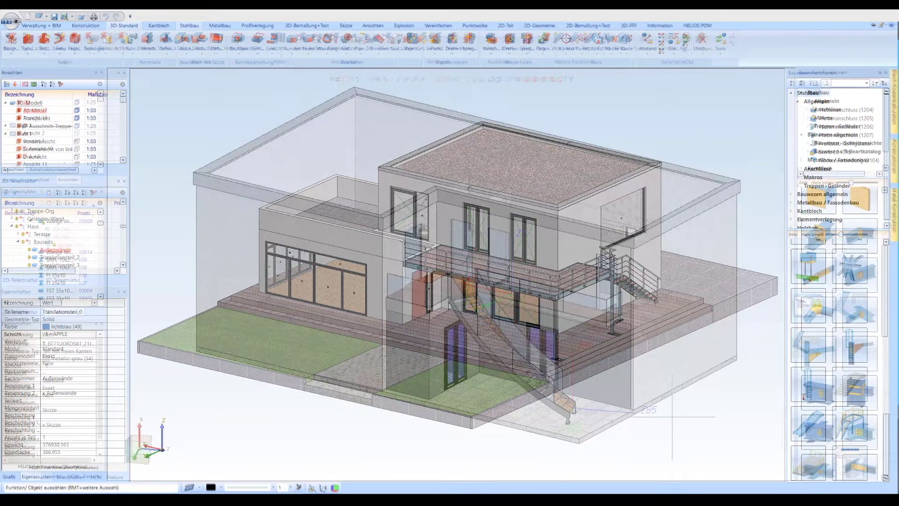
# Step: Switch to the isolated view of the curved exterior stair and sweep the stringer cross-section sketch along the two curved guide lines
pyautogui.scroll(1, 672, 417)
pyautogui.moveTo(671, 408); pyautogui.dragTo(656, 408, button='middle')
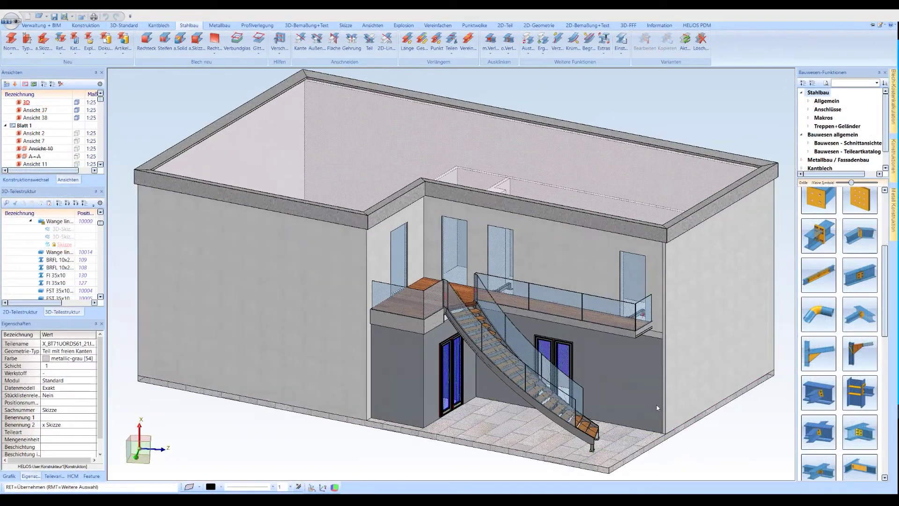
pyautogui.click(32, 111)
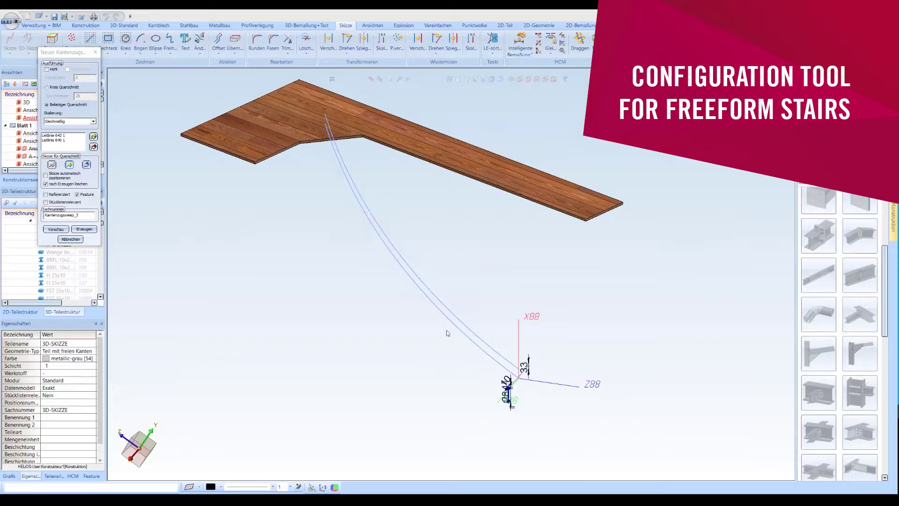
pyautogui.click(84, 229)
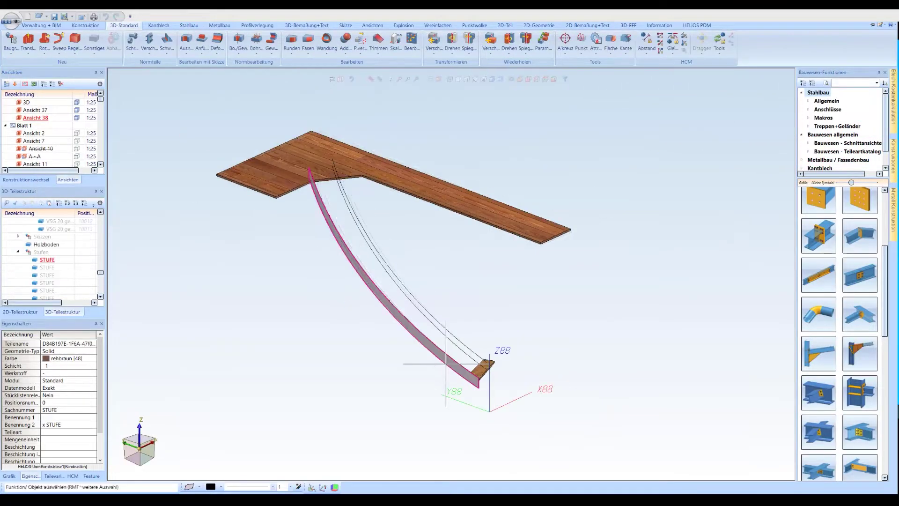
# Step: Pattern the bottom wooden step STUFE along the curved guide line with a Linienzugmuster of 18 repetitions, using Fixrichtung and the total distance from the line
pyautogui.moveTo(424, 354); pyautogui.dragTo(422, 355, button='middle')
pyautogui.click(543, 40)
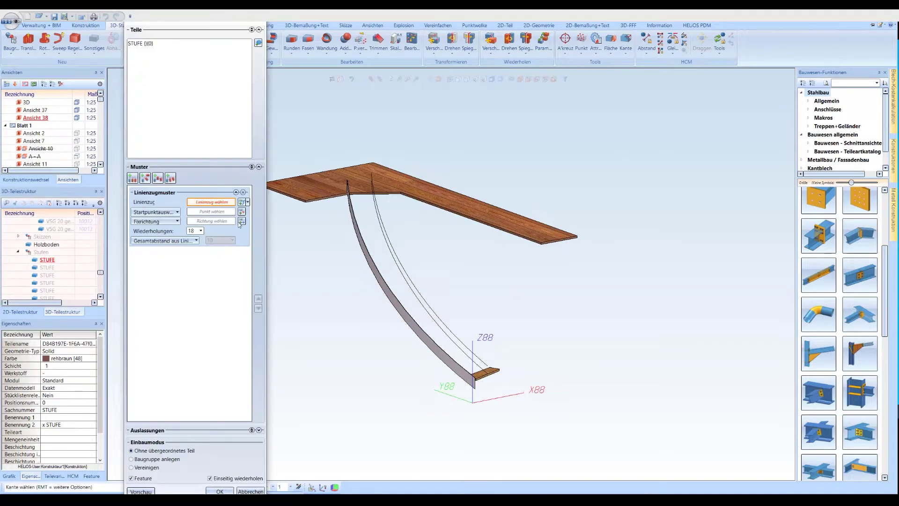
pyautogui.click(484, 371)
pyautogui.click(488, 374)
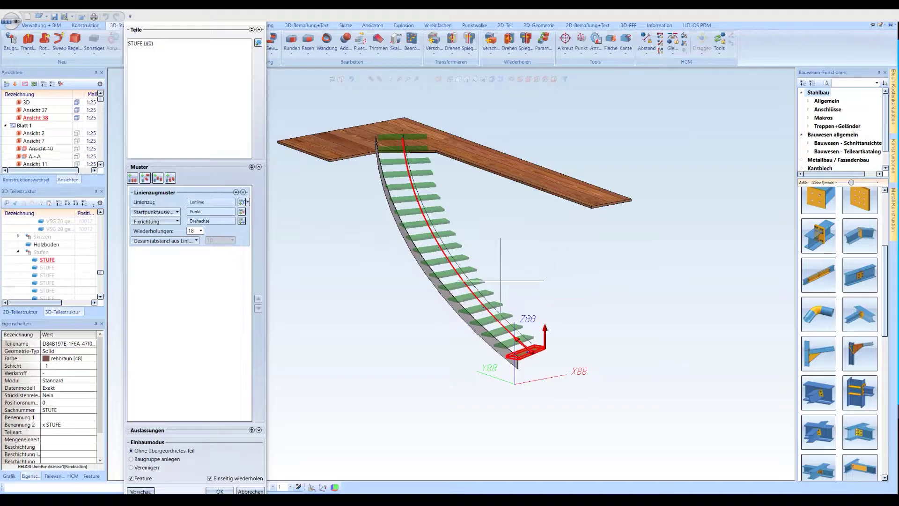
pyautogui.middleClick(454, 309)
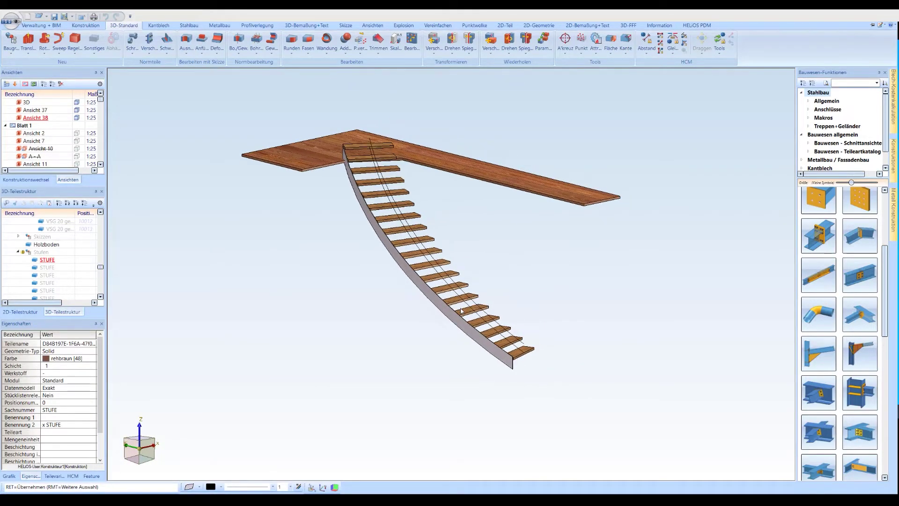
pyautogui.press('Return')
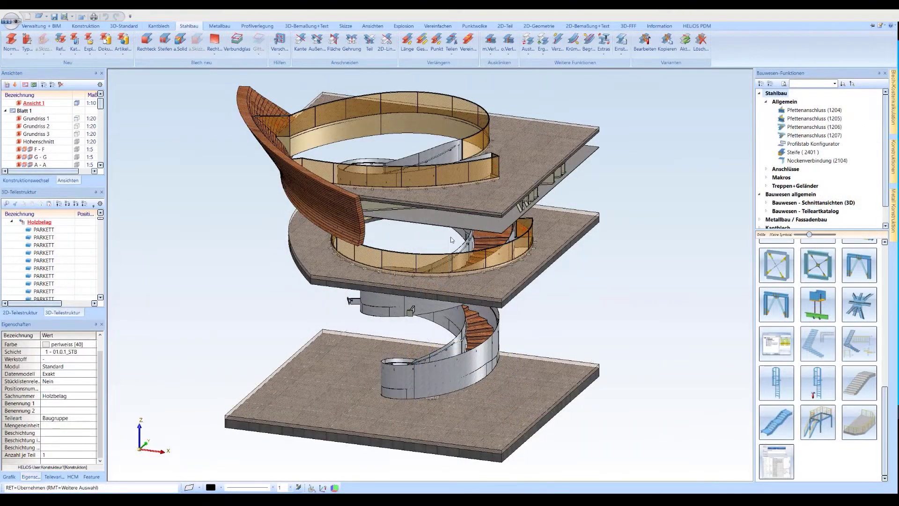
# Step: Examine the multi-storey spiral stair model, including its curved sheet-metal stringers, wooden steps, handrails and glazed landing railings, close up and as a whole
pyautogui.moveTo(450, 237); pyautogui.dragTo(547, 246, button='middle')
pyautogui.scroll(4, 516, 310)
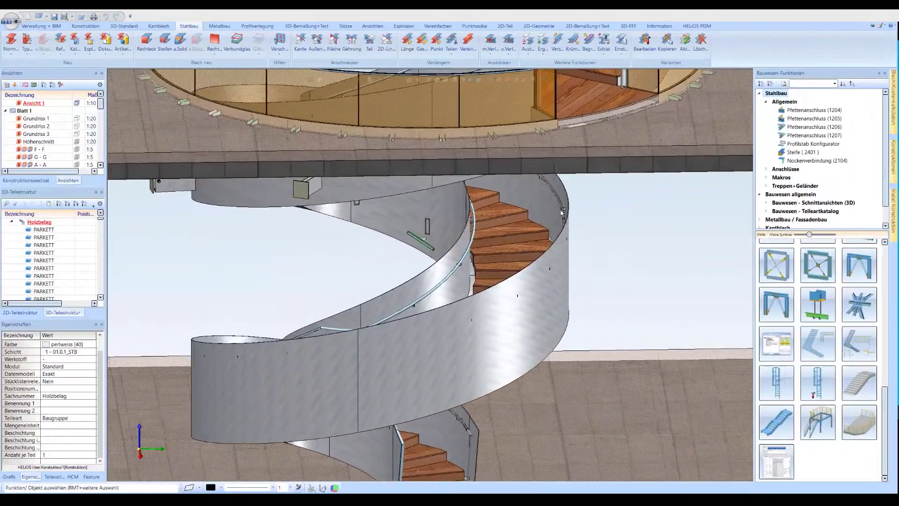
pyautogui.scroll(2, 562, 212)
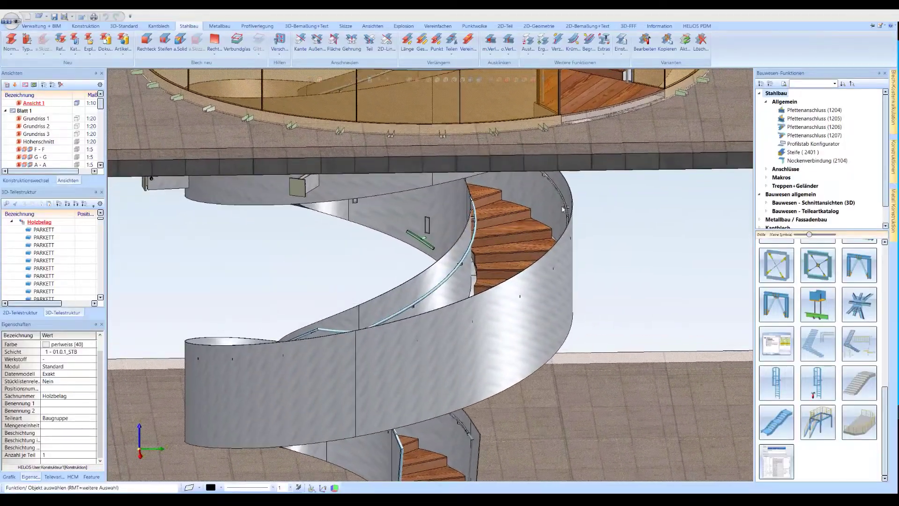
pyautogui.scroll(-5, 562, 209)
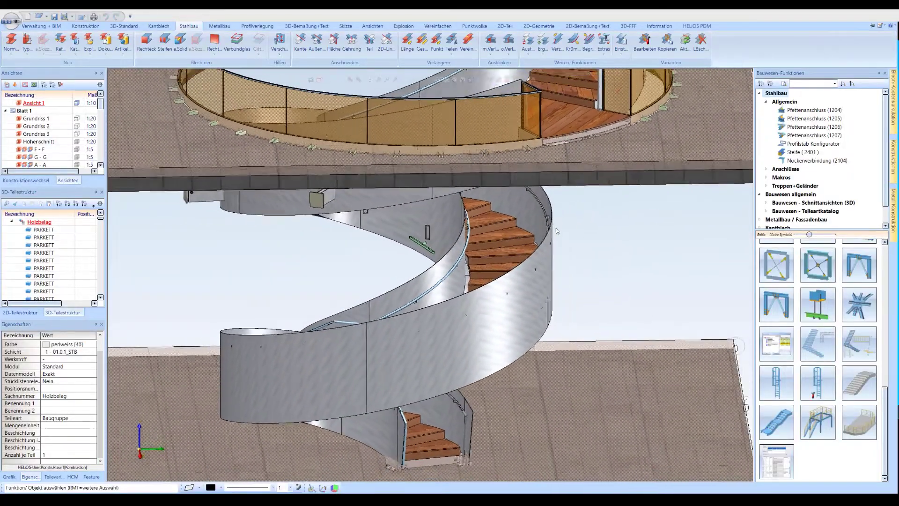
pyautogui.scroll(-6, 552, 247)
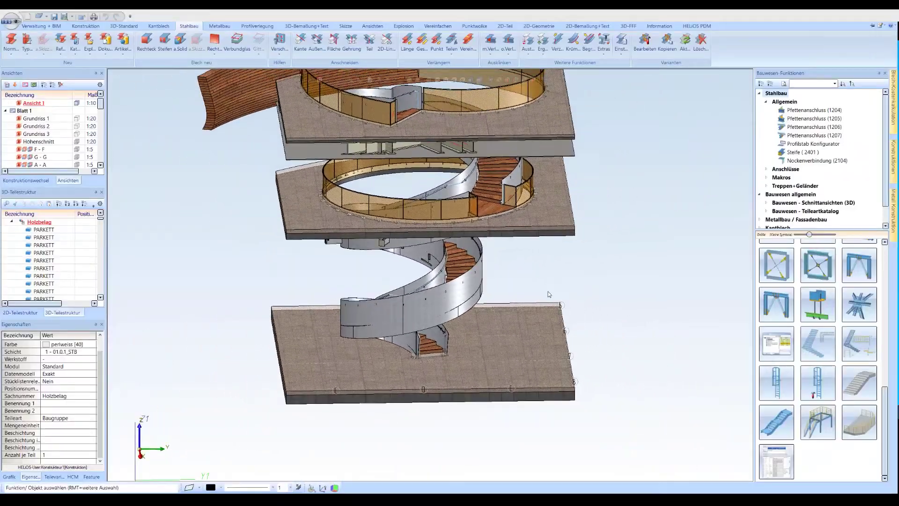
pyautogui.scroll(-2, 538, 305)
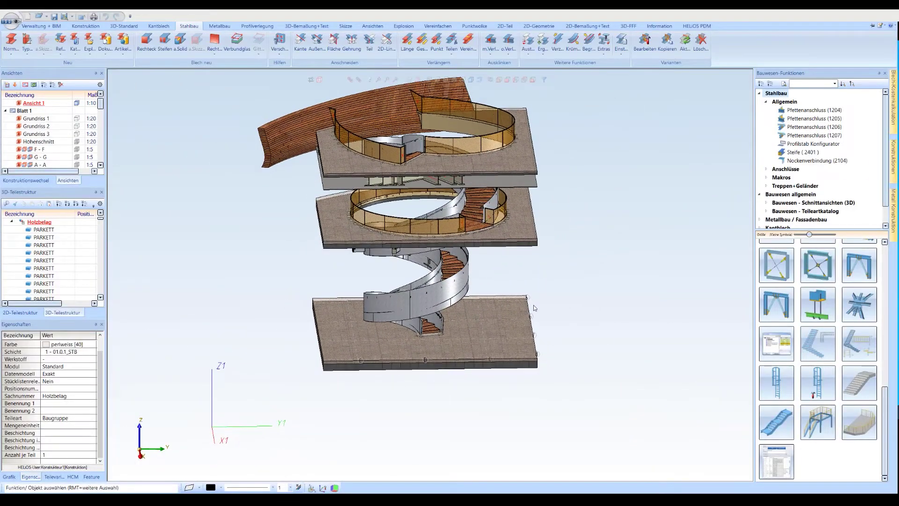